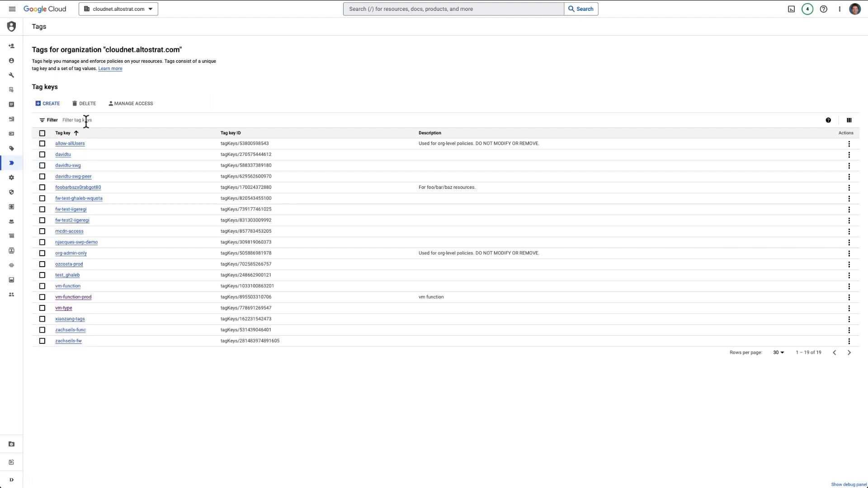
Start a new organization tag key named altostrat-vmtype-prod-svpc.
click(51, 104)
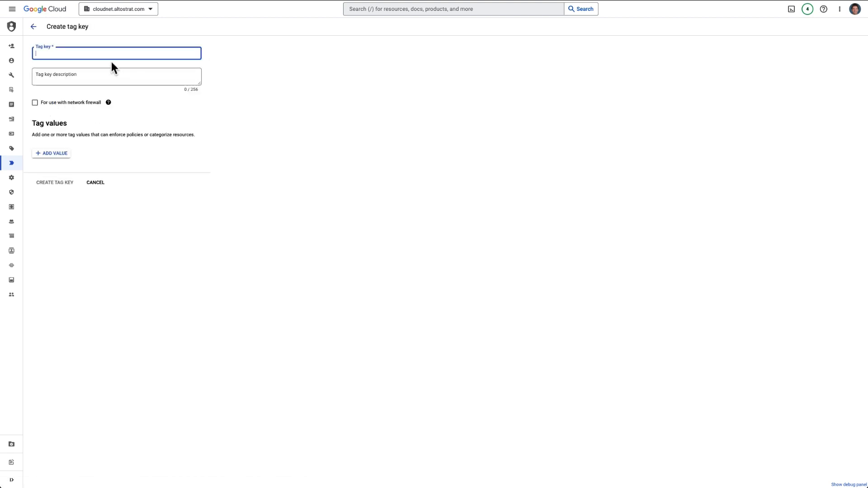
click(95, 51)
text(altostrat-vmtype-prod-svpc)
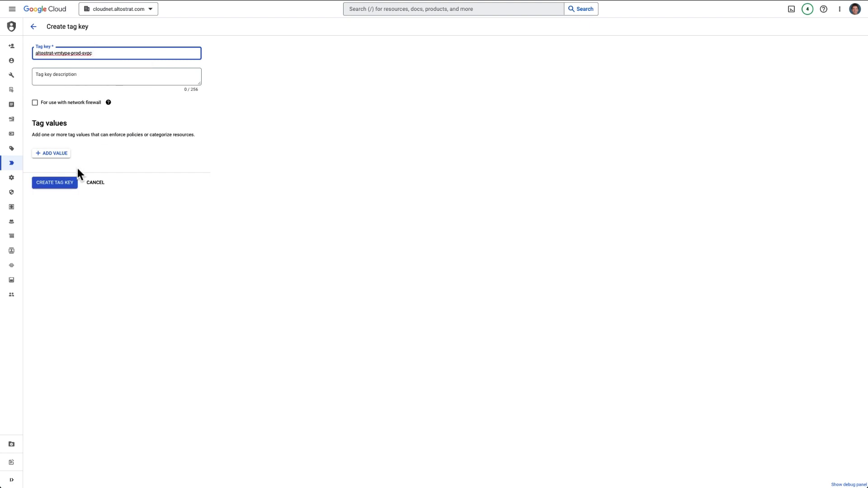
Add four tag values to the new tag key: frontend, backend, cart and controller.
click(55, 153)
text(frontend)
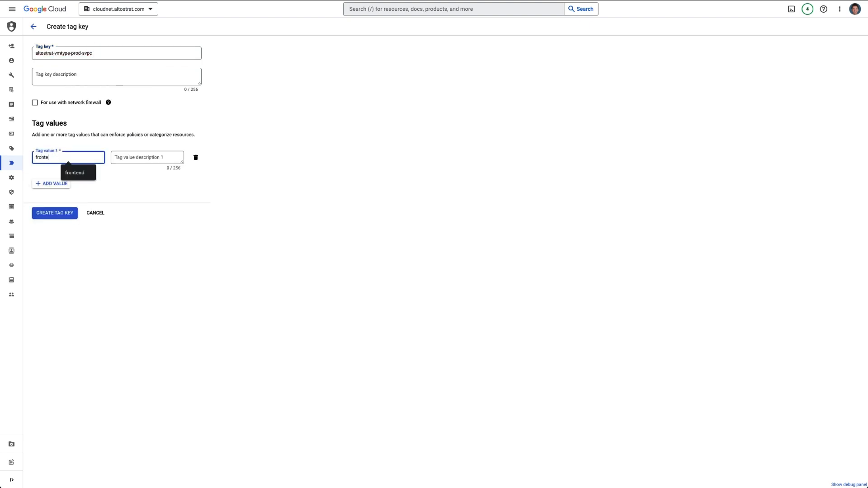
click(50, 183)
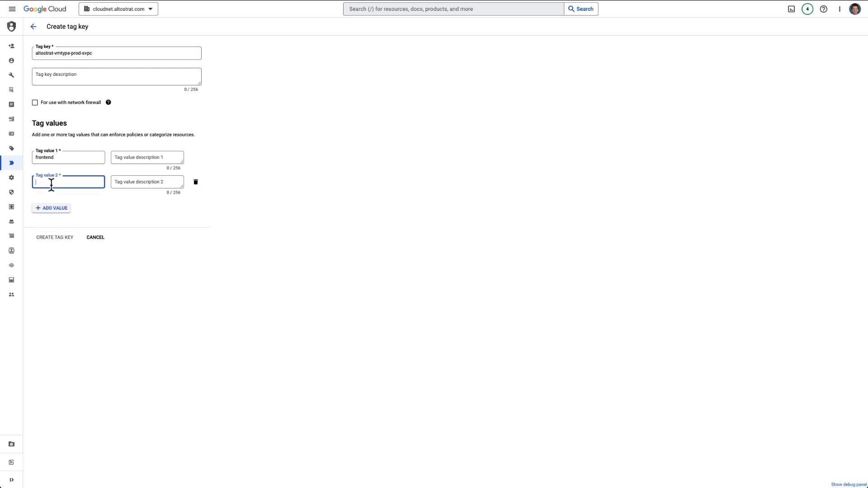
text(backend)
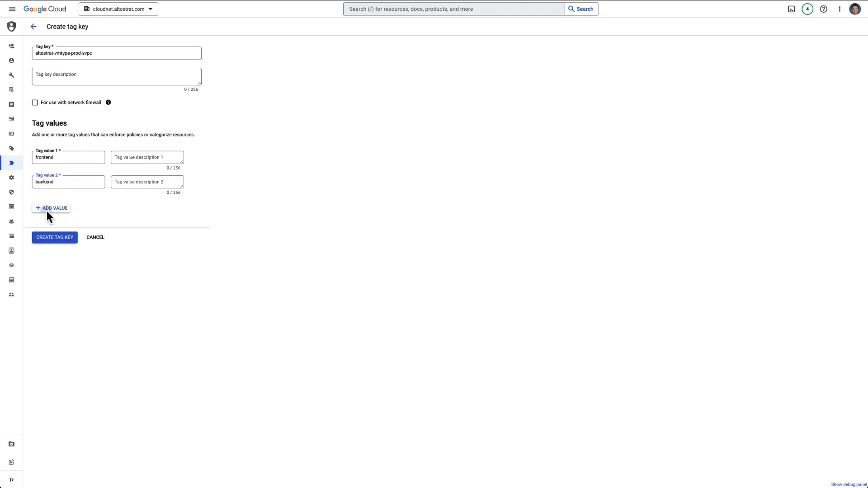
click(47, 210)
text(cart)
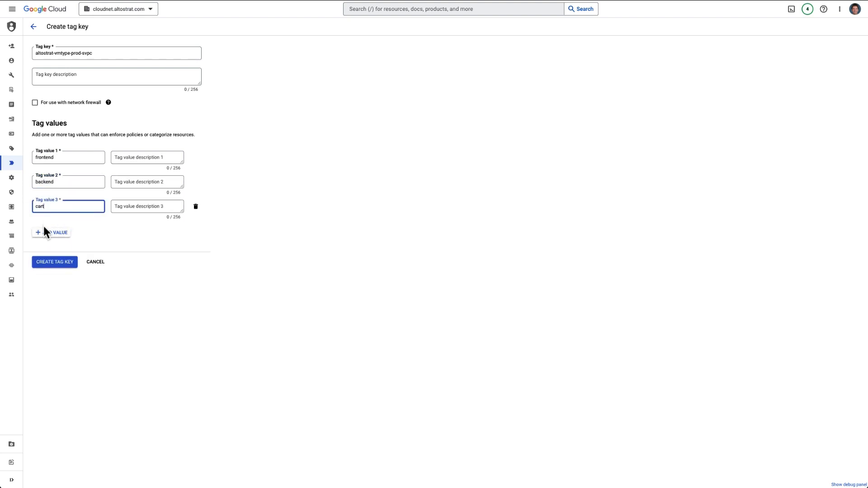
click(45, 232)
text(con)
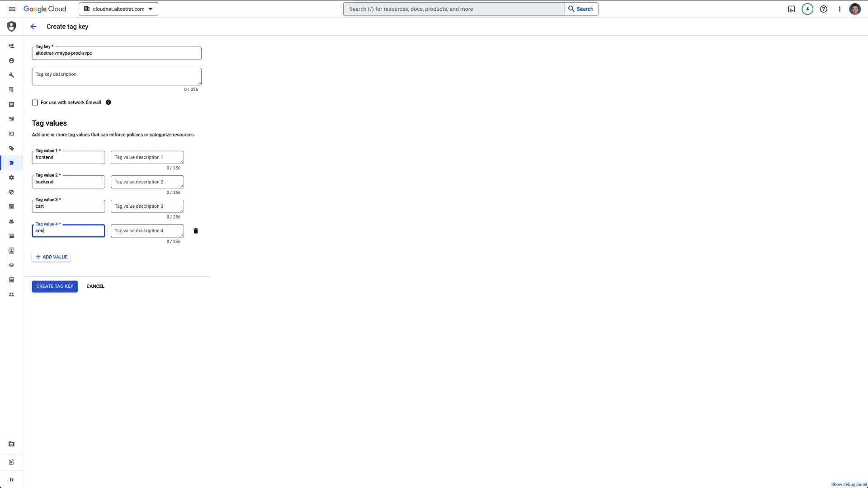
text(troller)
Enable the tag key for use with network firewall on the prod-shared-vpc network of acolas-project, and create it.
click(81, 110)
click(81, 110)
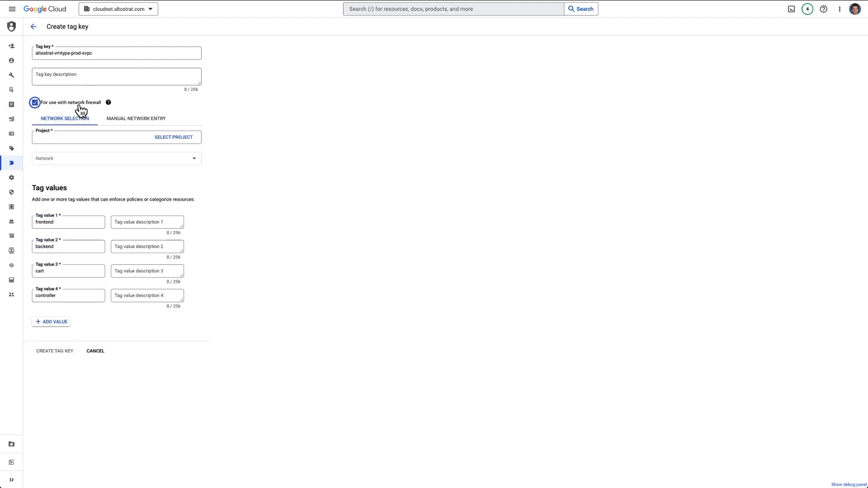
click(175, 137)
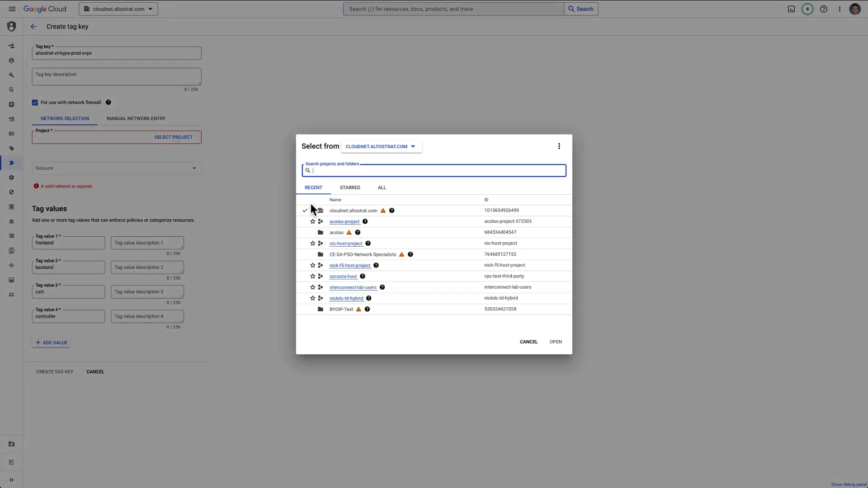
click(347, 221)
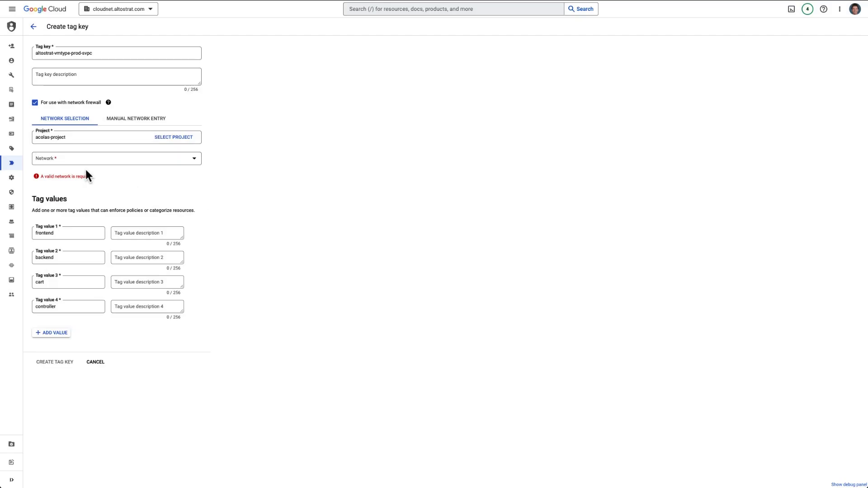
click(56, 160)
click(61, 184)
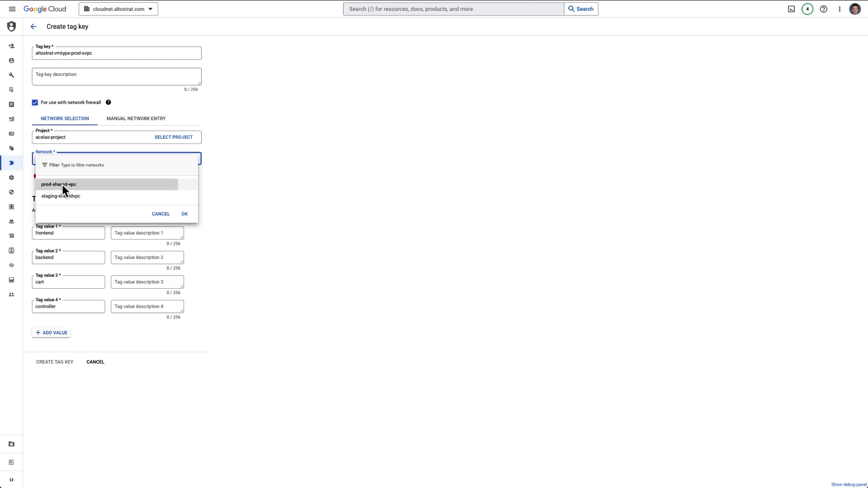
click(62, 185)
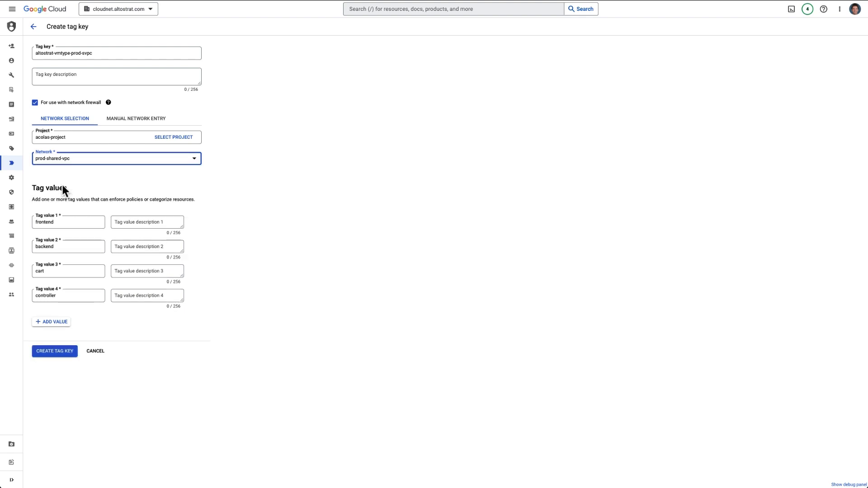
click(56, 352)
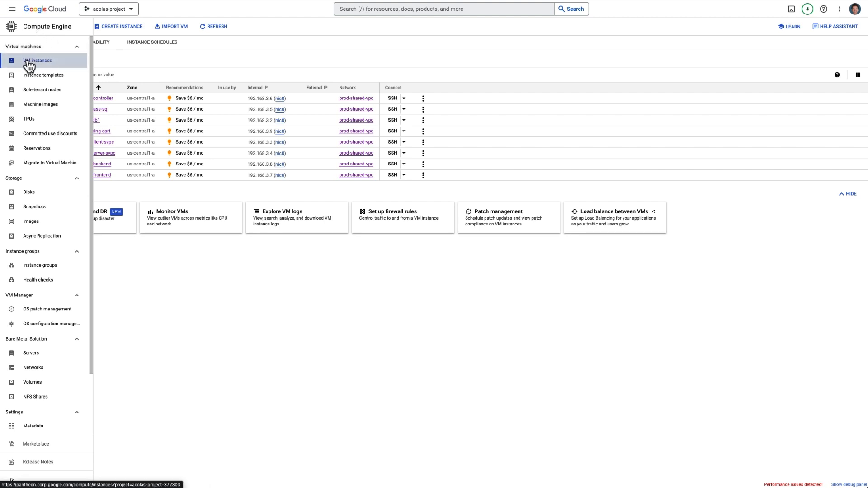
Attach the current organization's tag altostrat-vmtype-prod-svpc with value frontend to the www-frontend VM instance and save it.
click(29, 63)
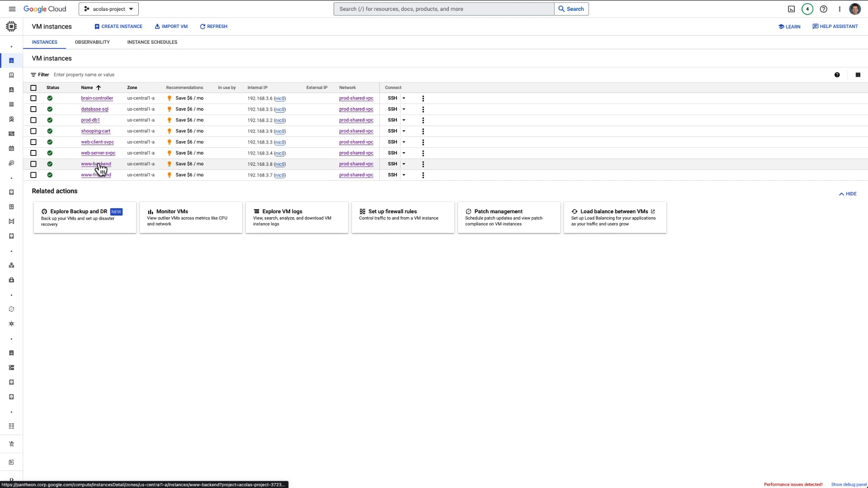
click(174, 233)
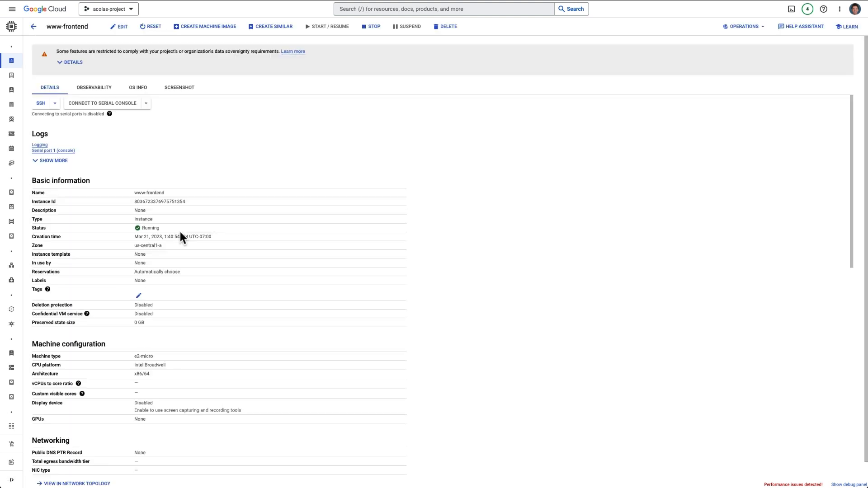
double_click(33, 290)
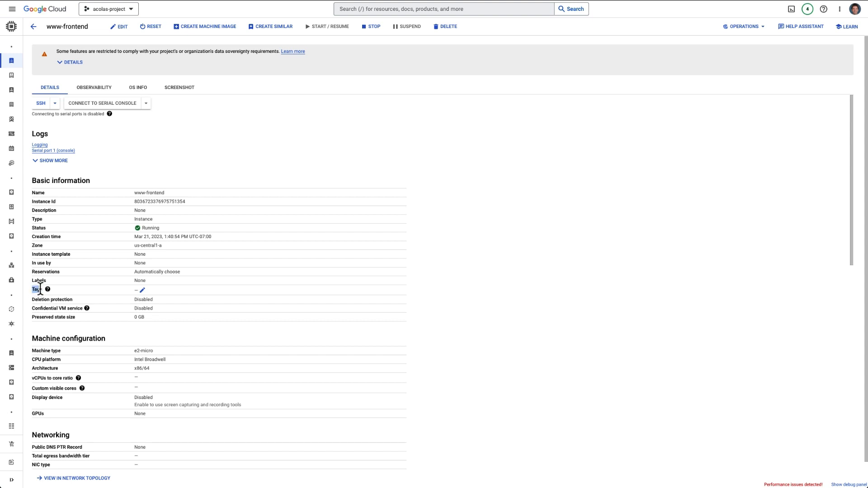
click(143, 290)
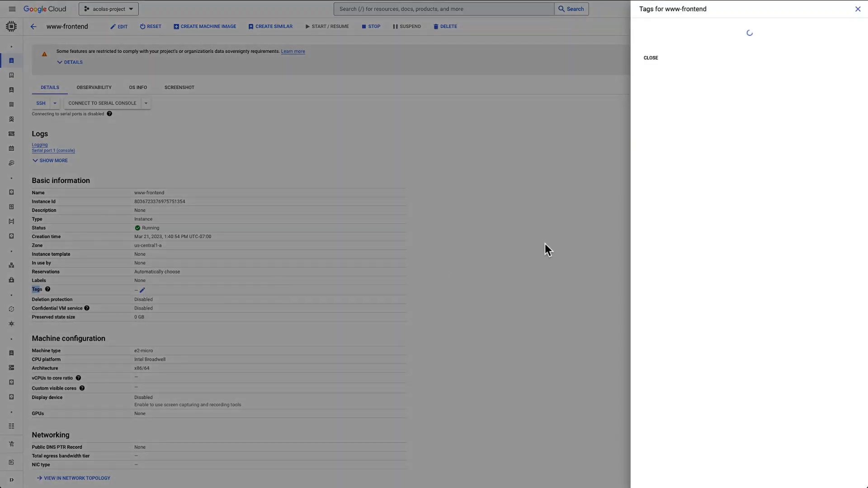
click(685, 132)
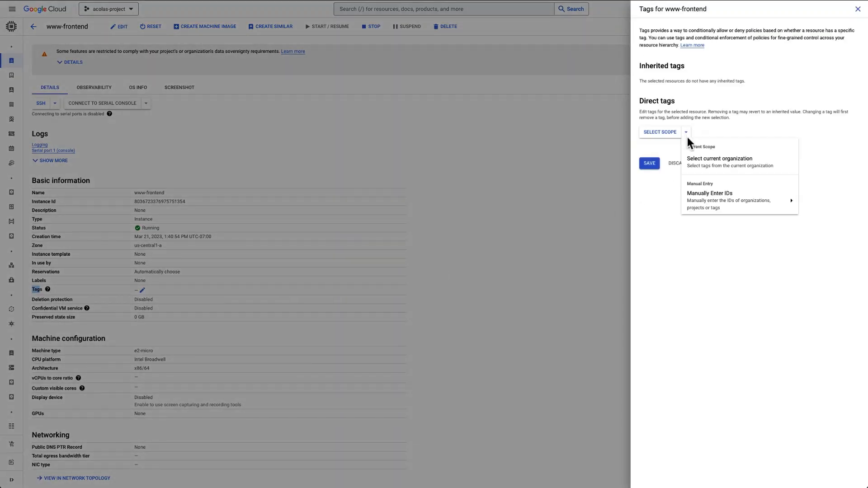
click(699, 165)
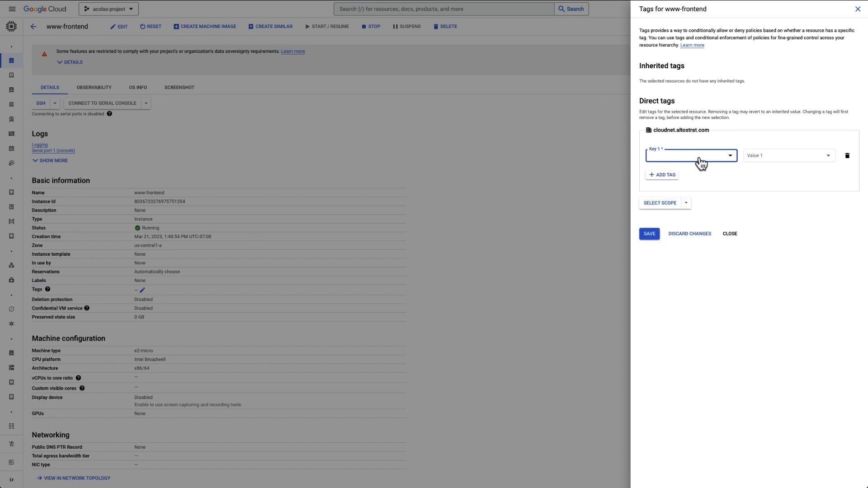
click(699, 157)
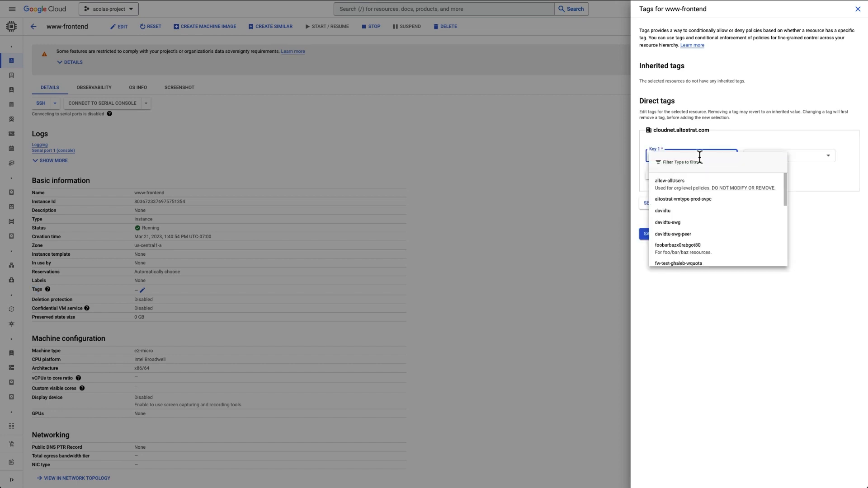
click(682, 199)
click(780, 161)
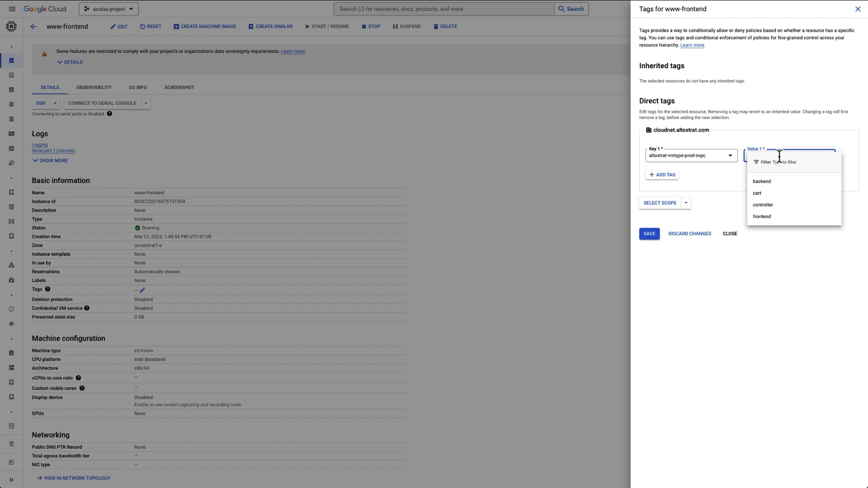
click(763, 216)
click(649, 234)
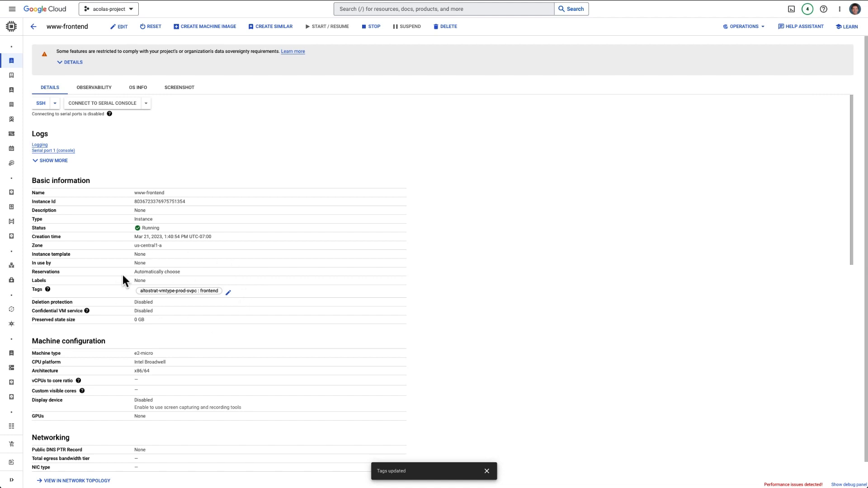
Attach the current organization's tag altostrat-vmtype-prod-svpc with value backend to the www-backend VM instance and save it.
click(33, 27)
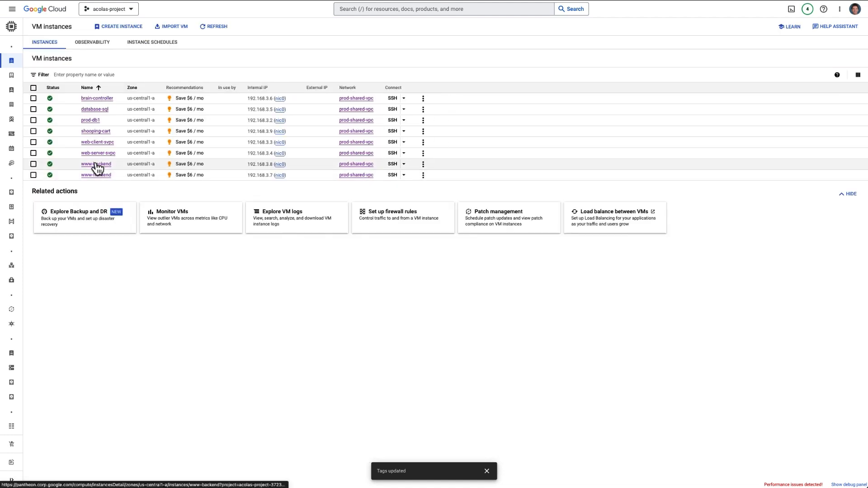
click(96, 164)
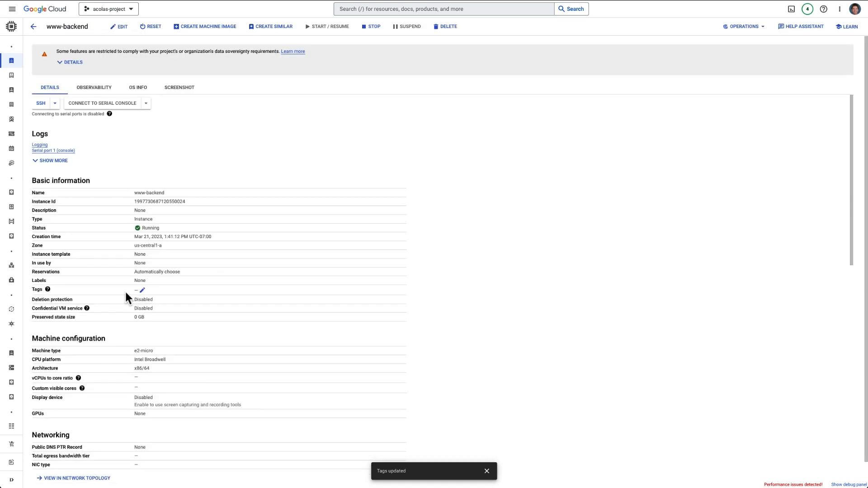
click(142, 291)
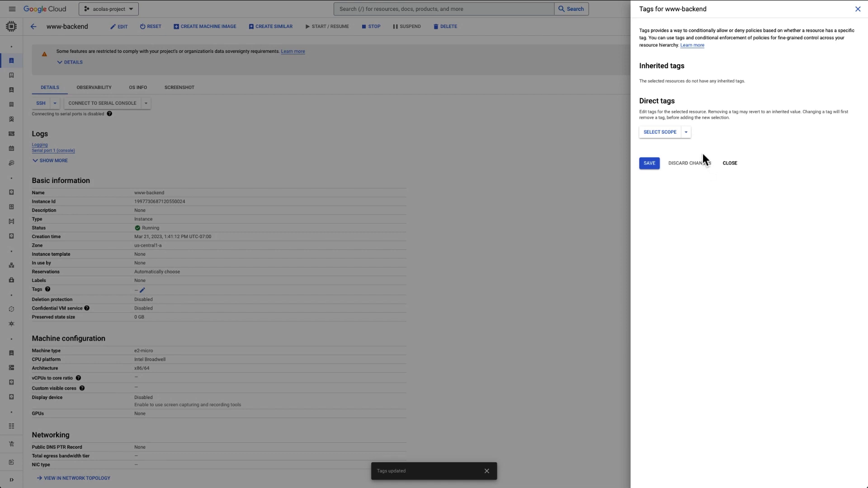
click(686, 132)
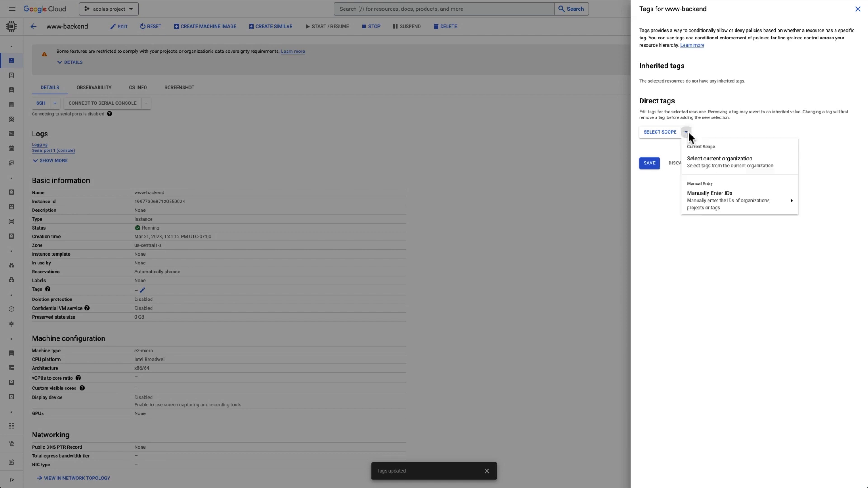
click(715, 158)
click(708, 155)
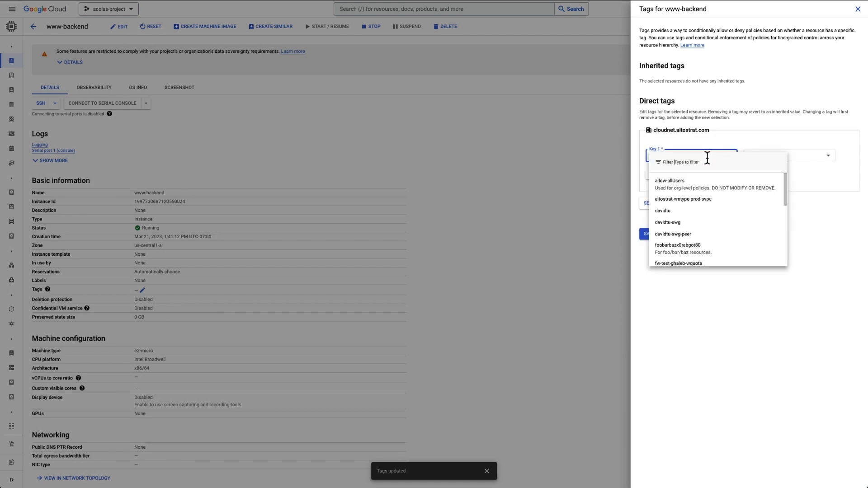
click(692, 200)
click(794, 153)
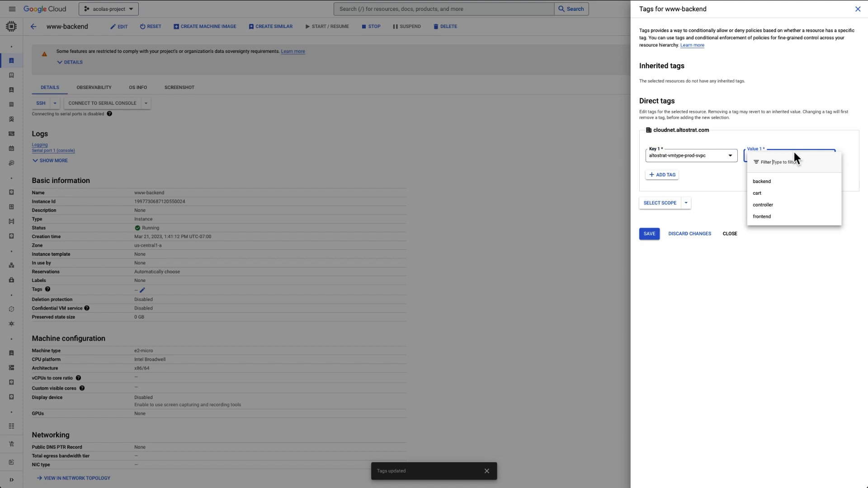
click(773, 183)
click(648, 232)
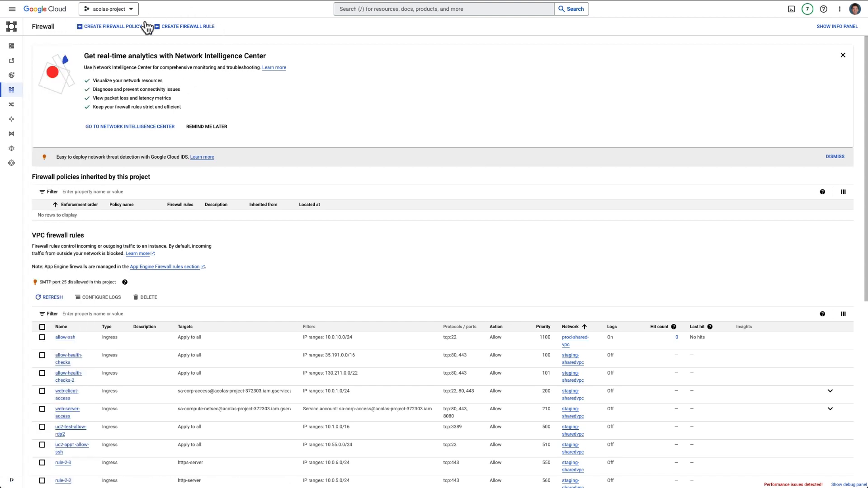
Start a new network firewall policy in acolas-project and name it nfp-prod.
click(113, 33)
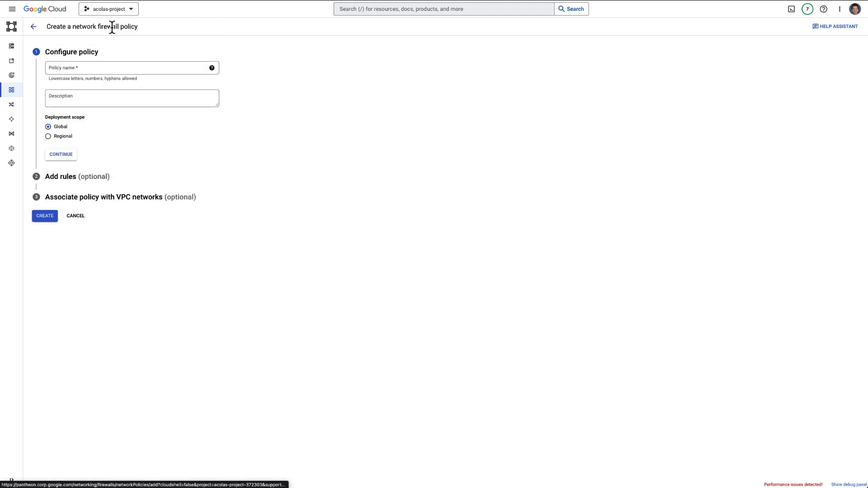
click(101, 66)
text(nfp)
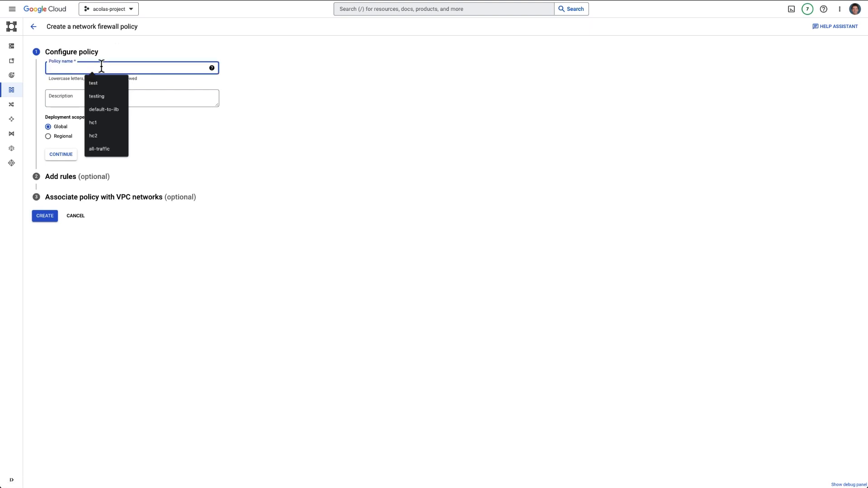
text(-pr)
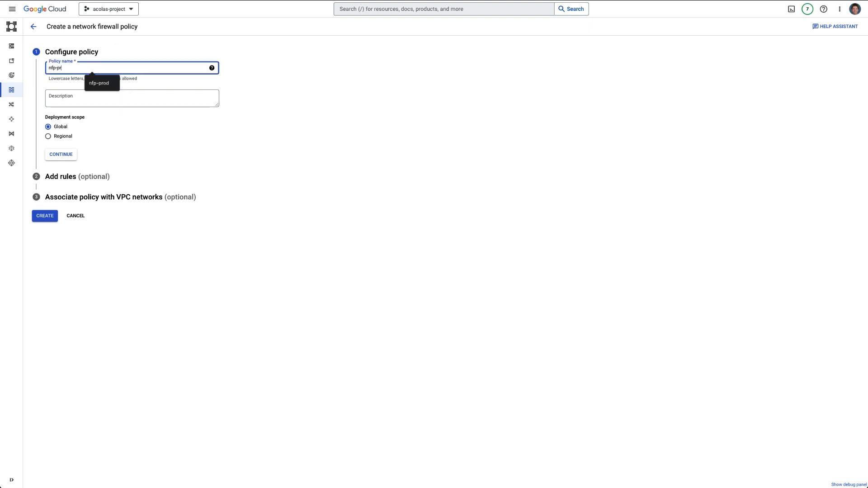
text(od)
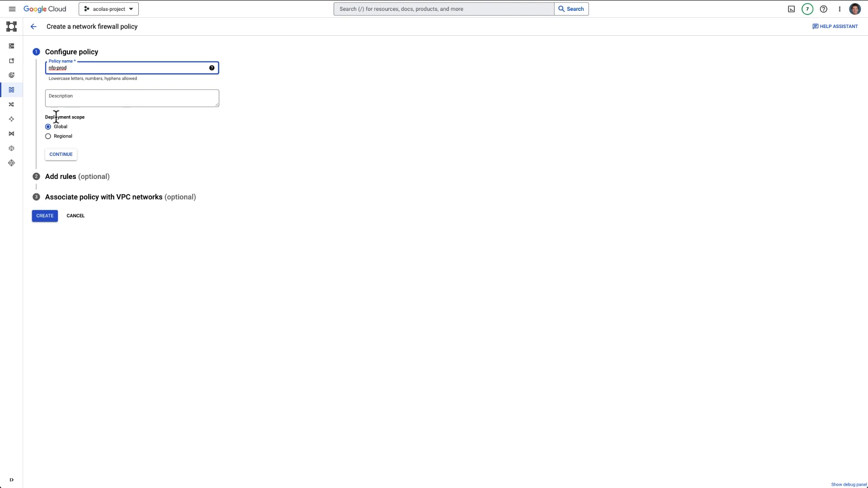
drag(44, 117, 89, 119)
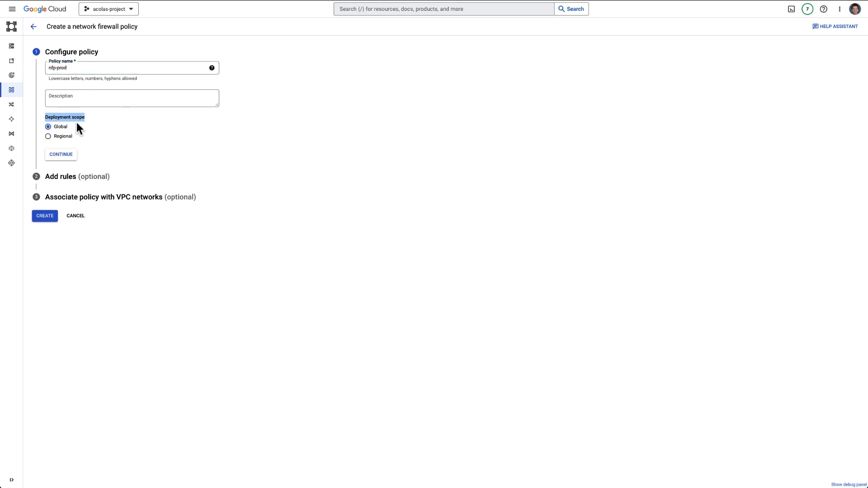
click(61, 136)
click(92, 154)
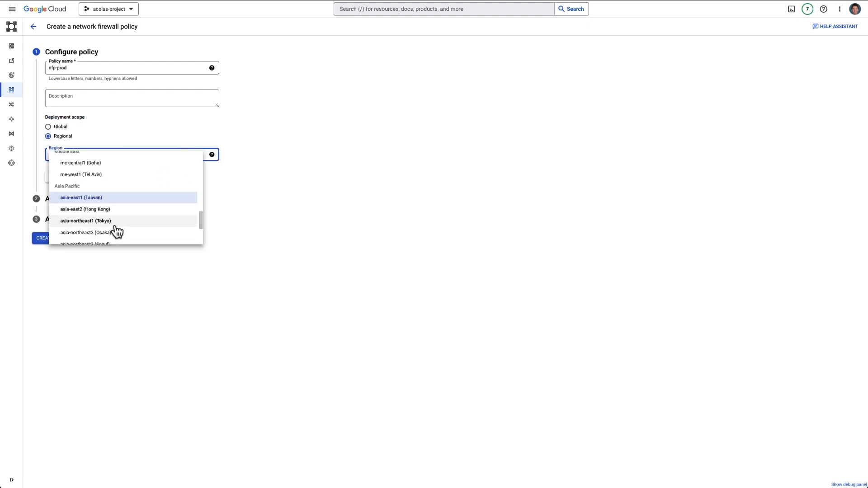
scroll(116, 229, down, 3)
scroll(99, 179, up, 3)
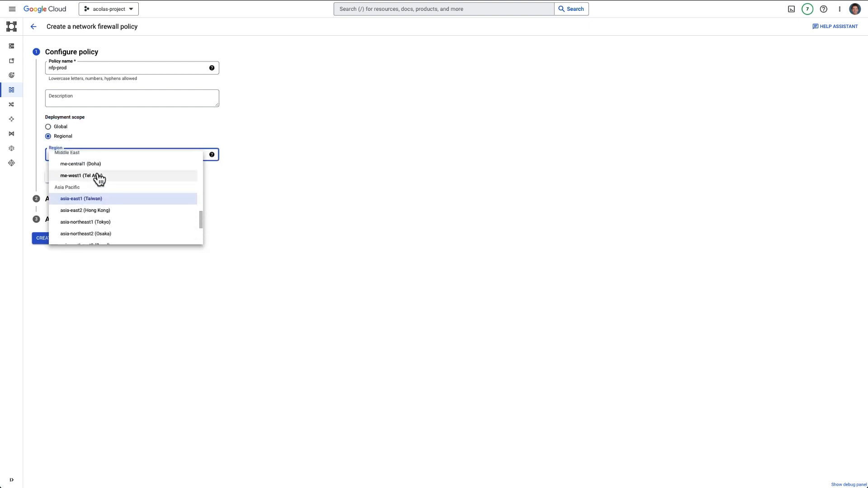
click(53, 131)
click(53, 130)
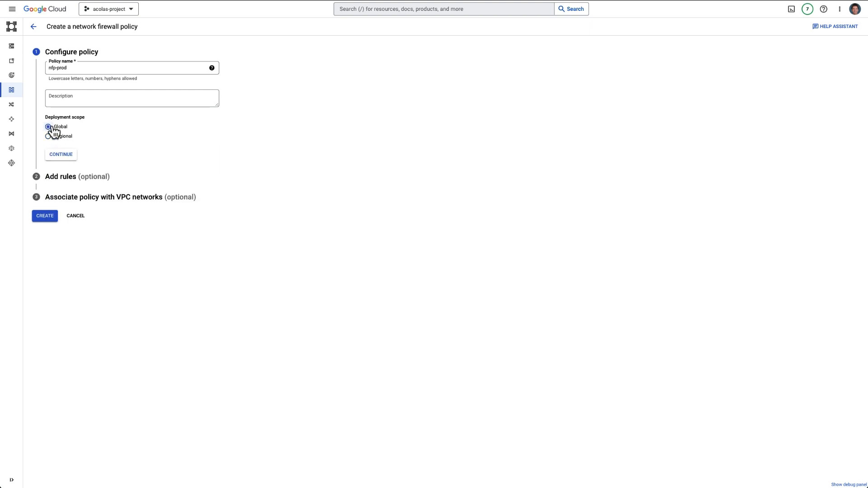
Proceed with the global deployment scope and start a new firewall rule with priority 100.
click(66, 156)
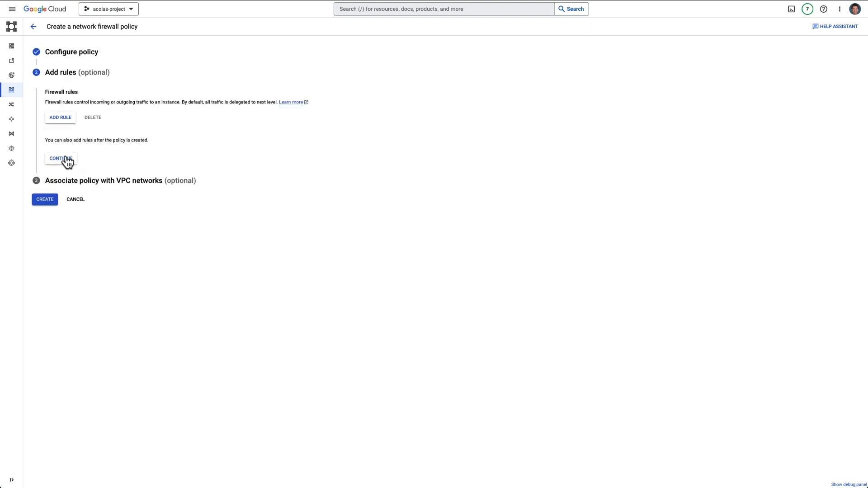
click(61, 119)
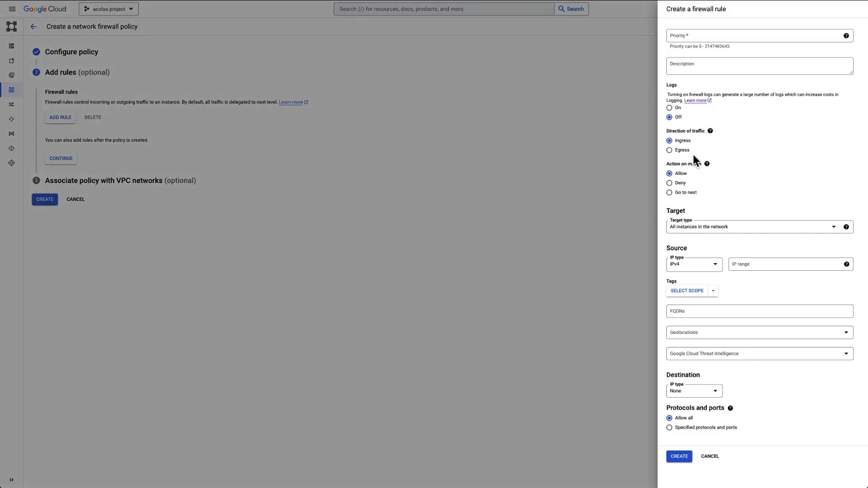
click(694, 35)
text(100)
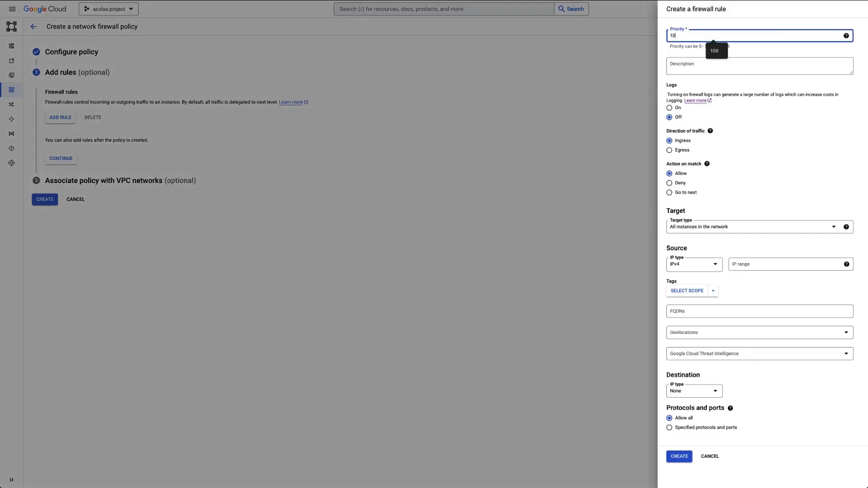
Target the rule at secure tags, using the cloudnet.altostrat.com tag altostrat-vmtype-prod-svpc with value backend.
click(709, 228)
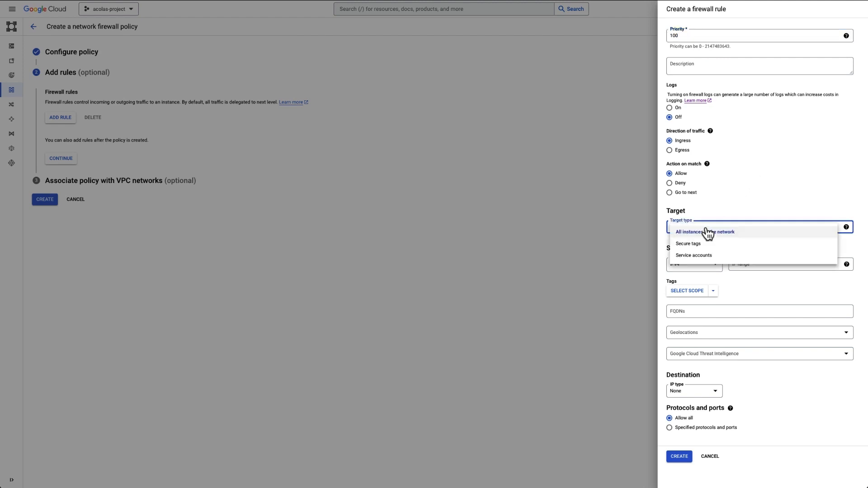
click(700, 243)
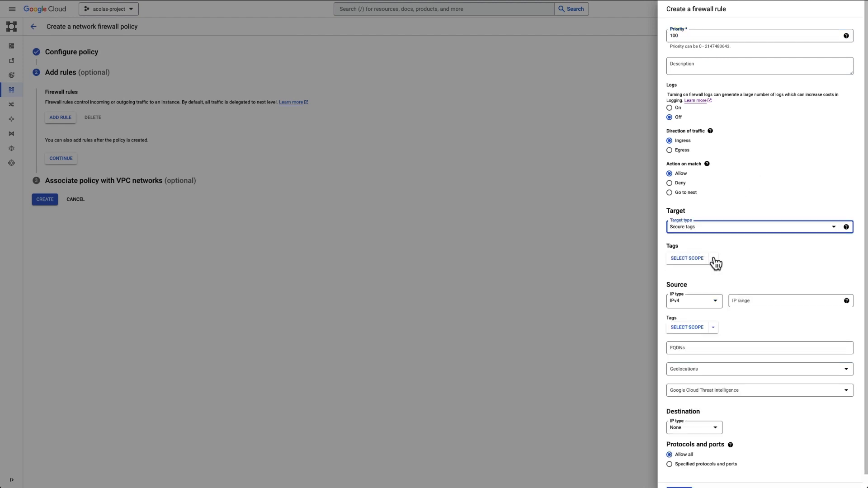
click(713, 259)
click(731, 289)
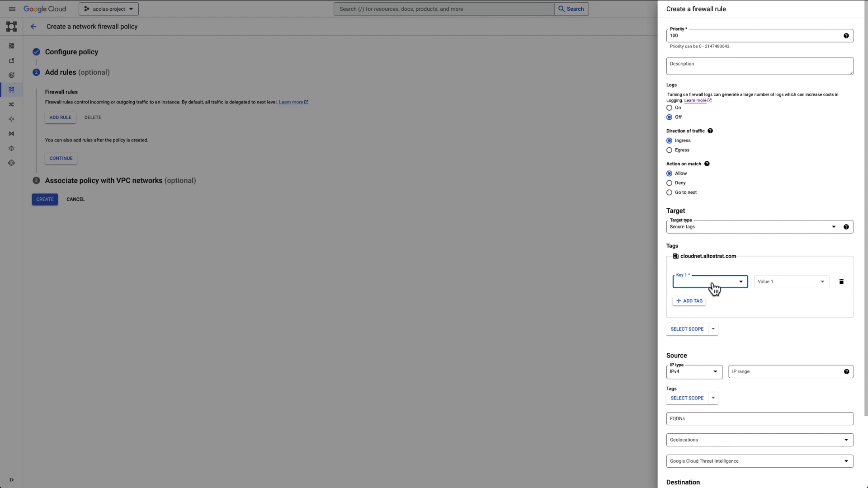
click(712, 283)
click(711, 309)
click(777, 281)
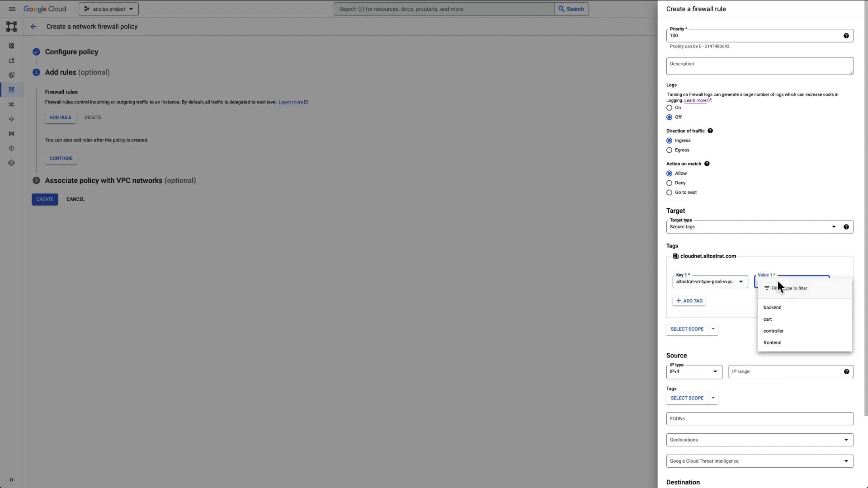
click(774, 307)
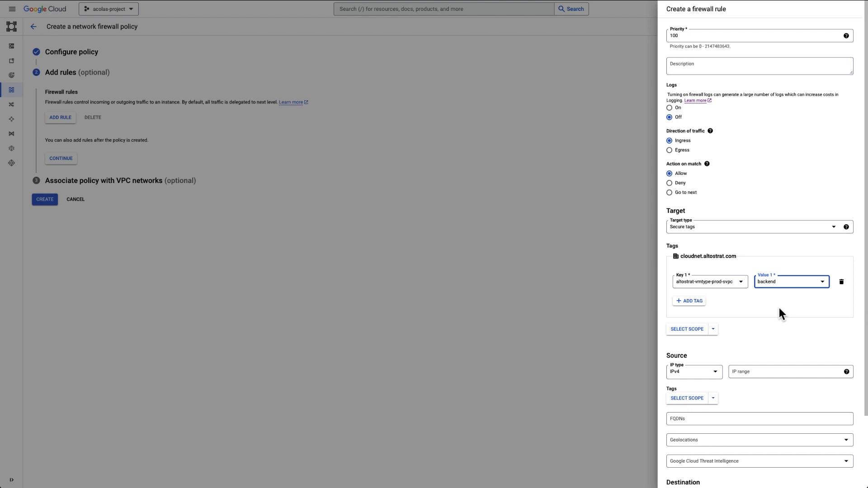
Add the cloudnet.altostrat.com tag altostrat-vmtype-prod-svpc with value frontend as the rule's source.
click(712, 398)
click(746, 431)
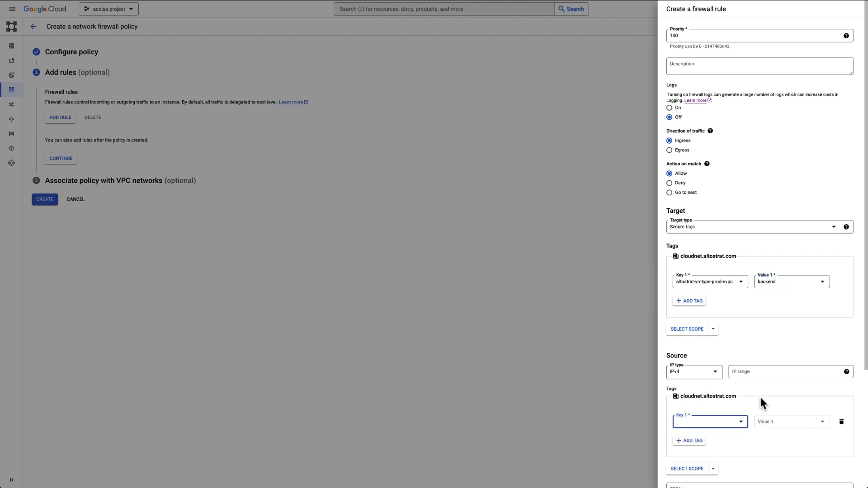
click(720, 423)
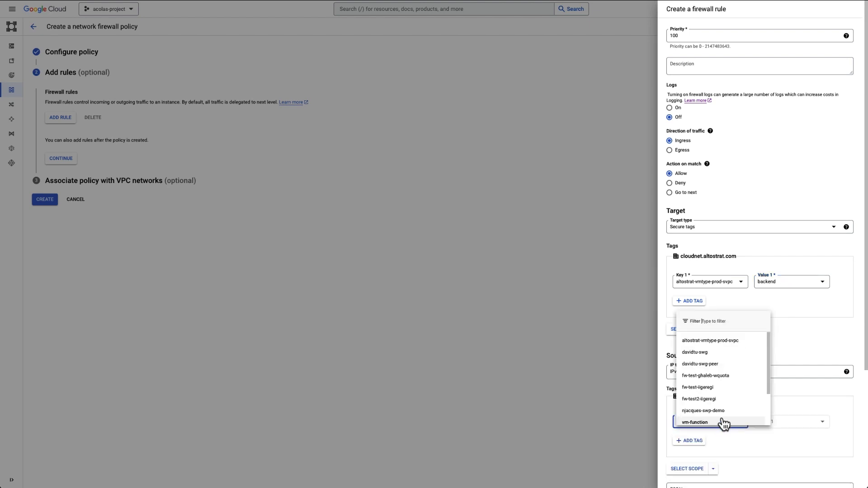
click(713, 341)
click(766, 421)
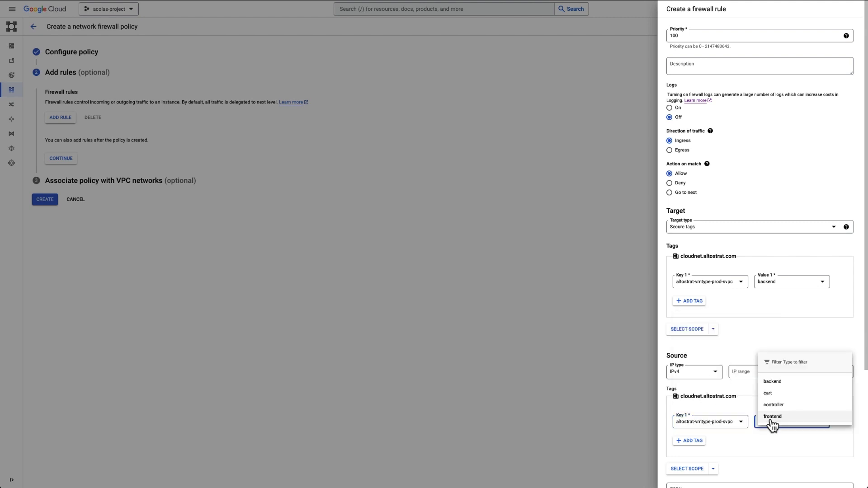
click(768, 418)
Restrict the rule to the specified protocol TCP on port 443 and create the rule.
scroll(750, 353, down, 3)
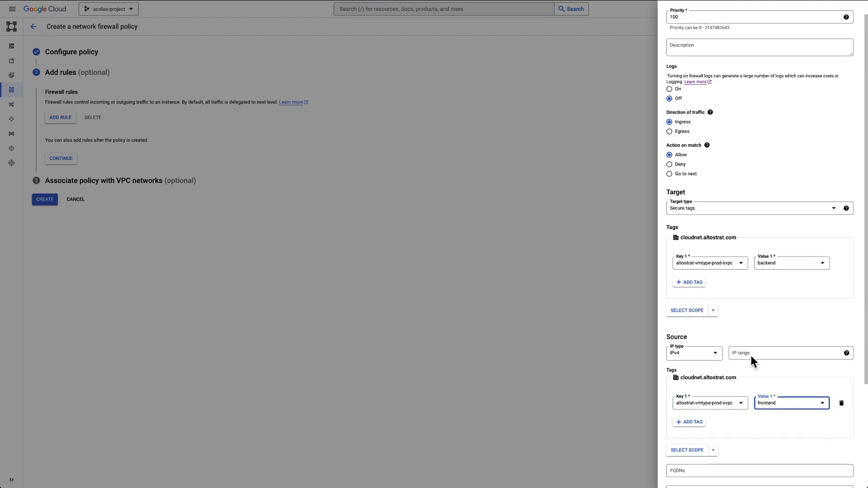
click(687, 449)
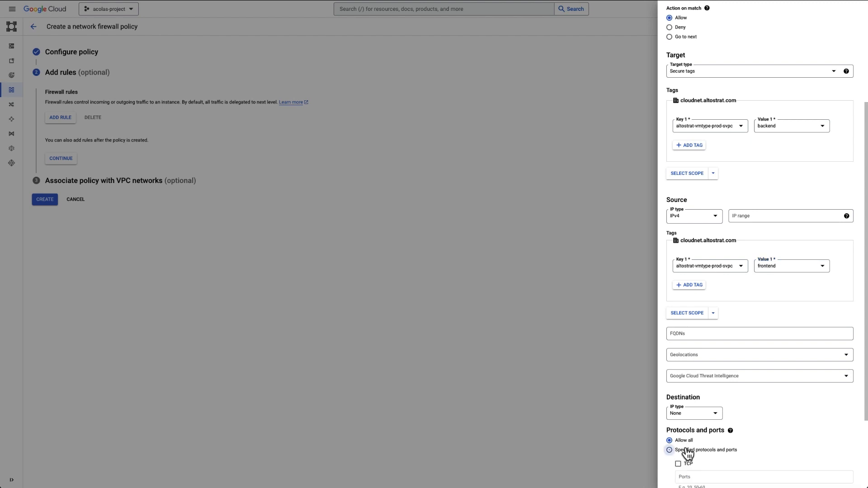
scroll(701, 458, down, 2)
click(682, 411)
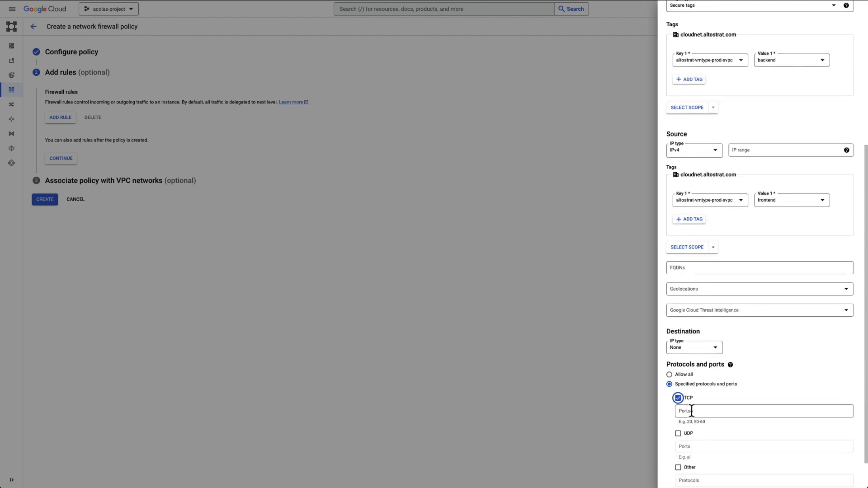
text(44)
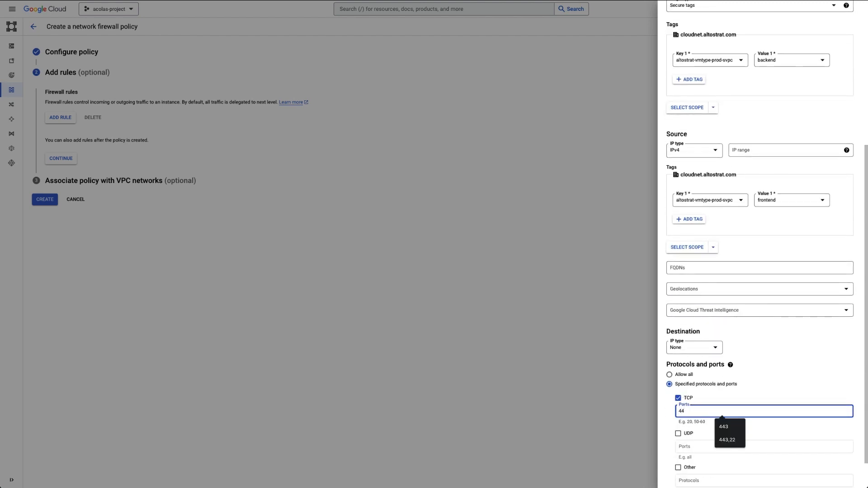
text(3)
scroll(692, 388, down, 1)
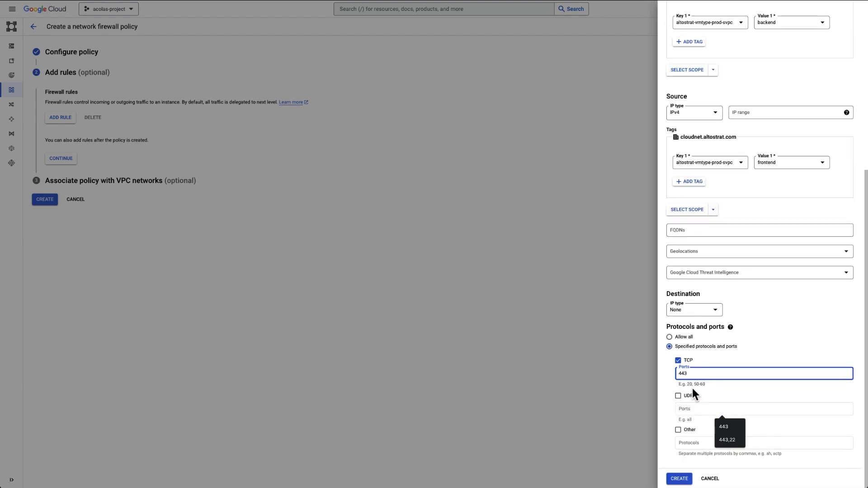
click(679, 479)
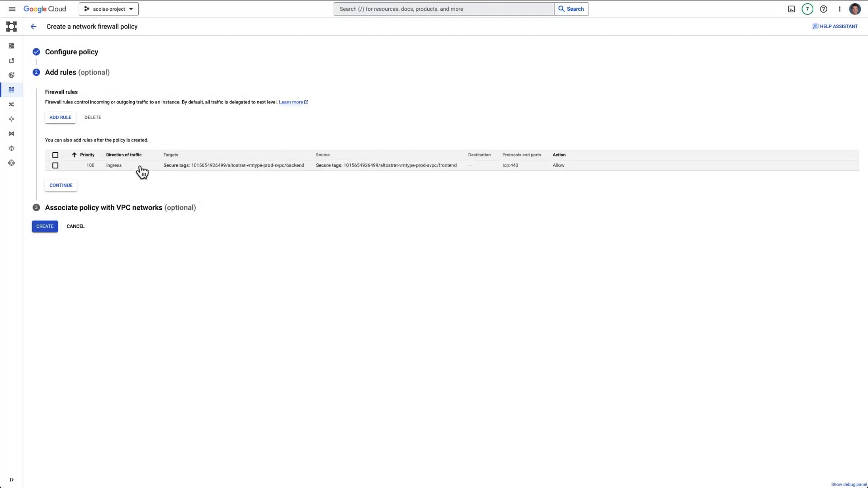
Associate the policy with the prod-shared-vpc network and create the policy.
click(61, 186)
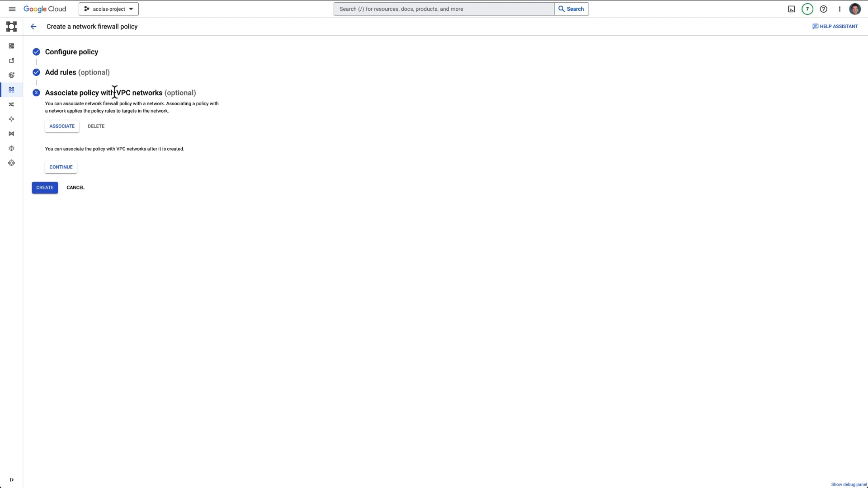
click(60, 127)
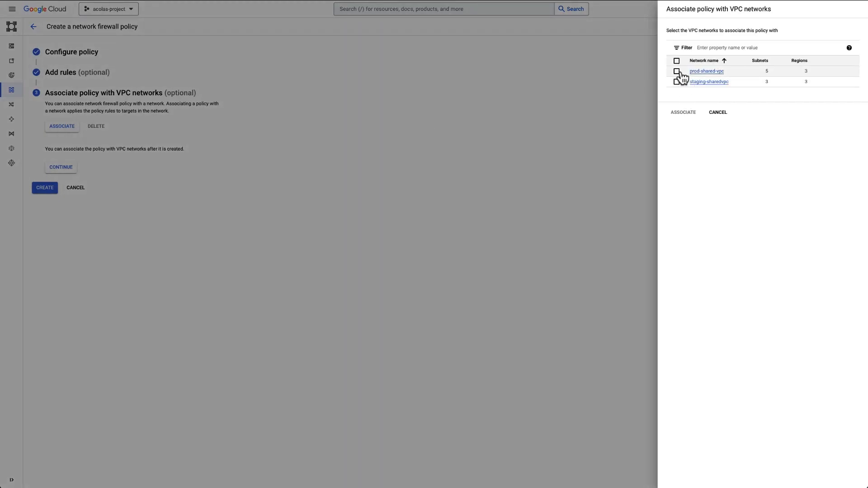
click(677, 71)
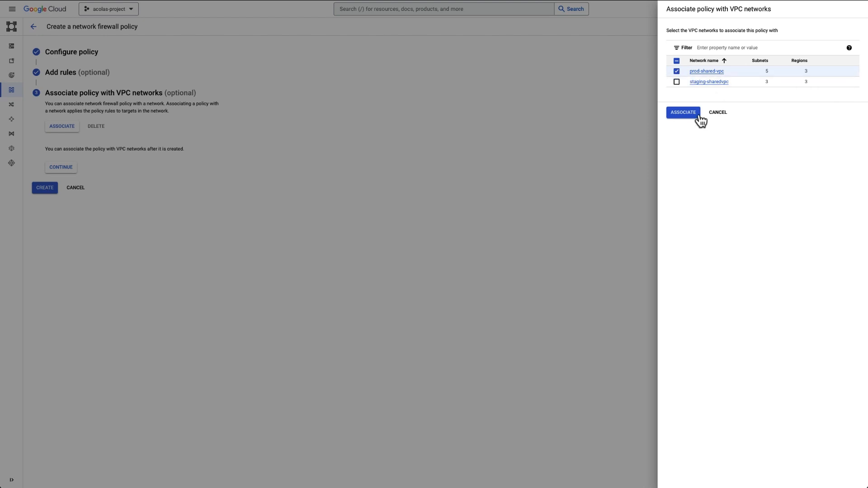
click(683, 113)
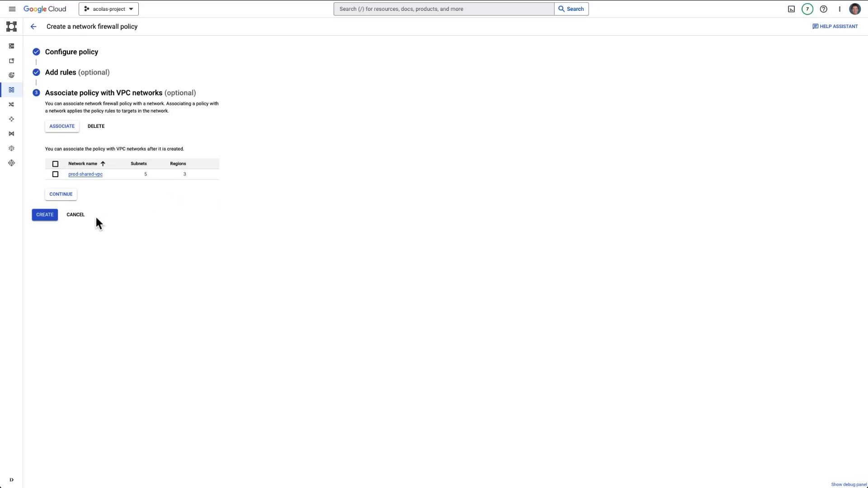
click(63, 195)
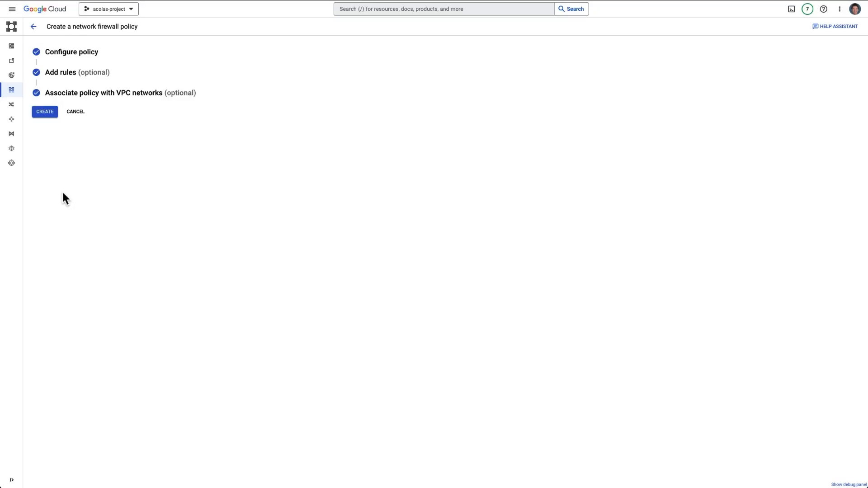
click(45, 113)
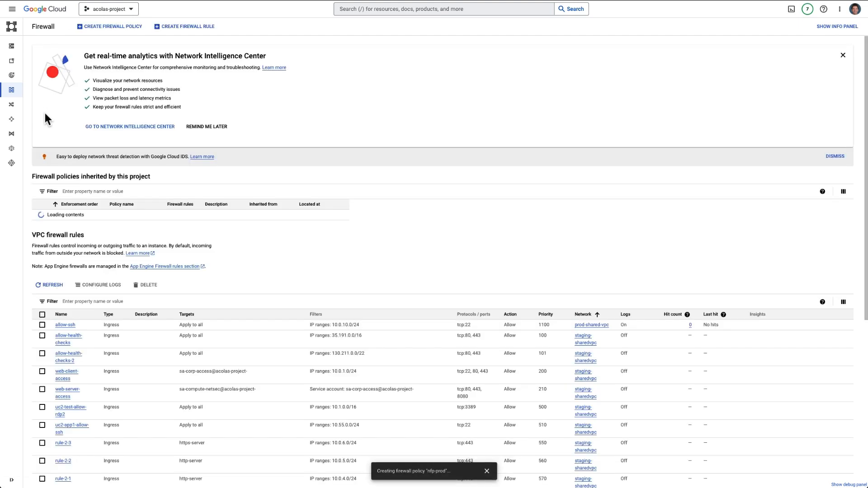